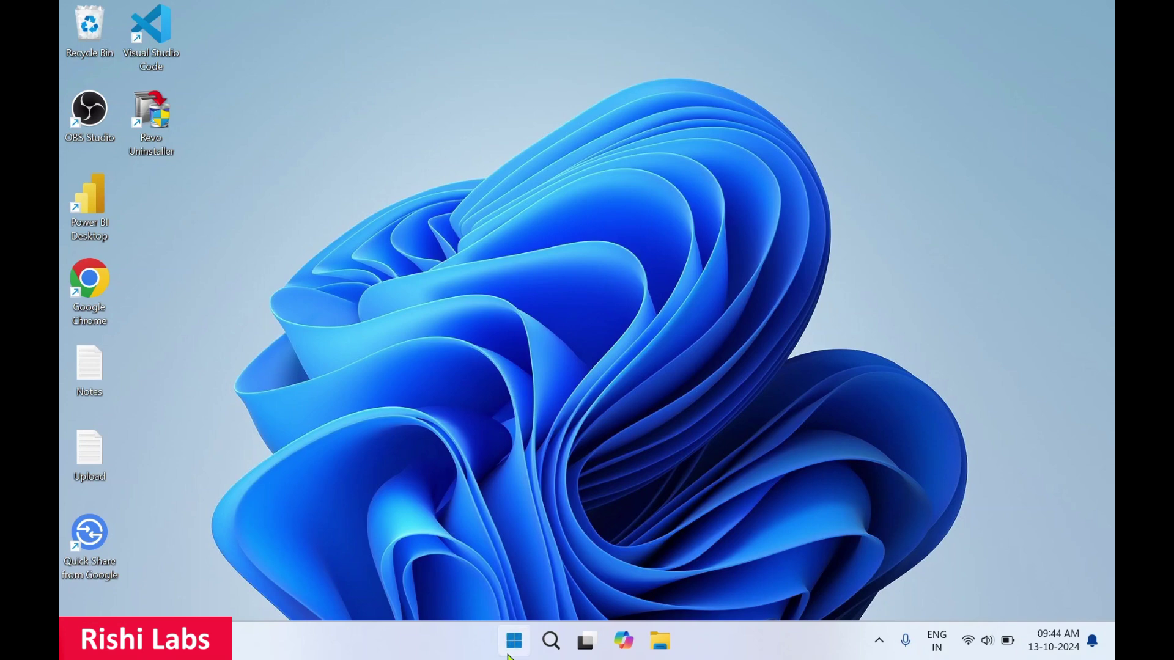
# Search the computer for "store" and open the Microsoft Store
pyautogui.click(498, 55)
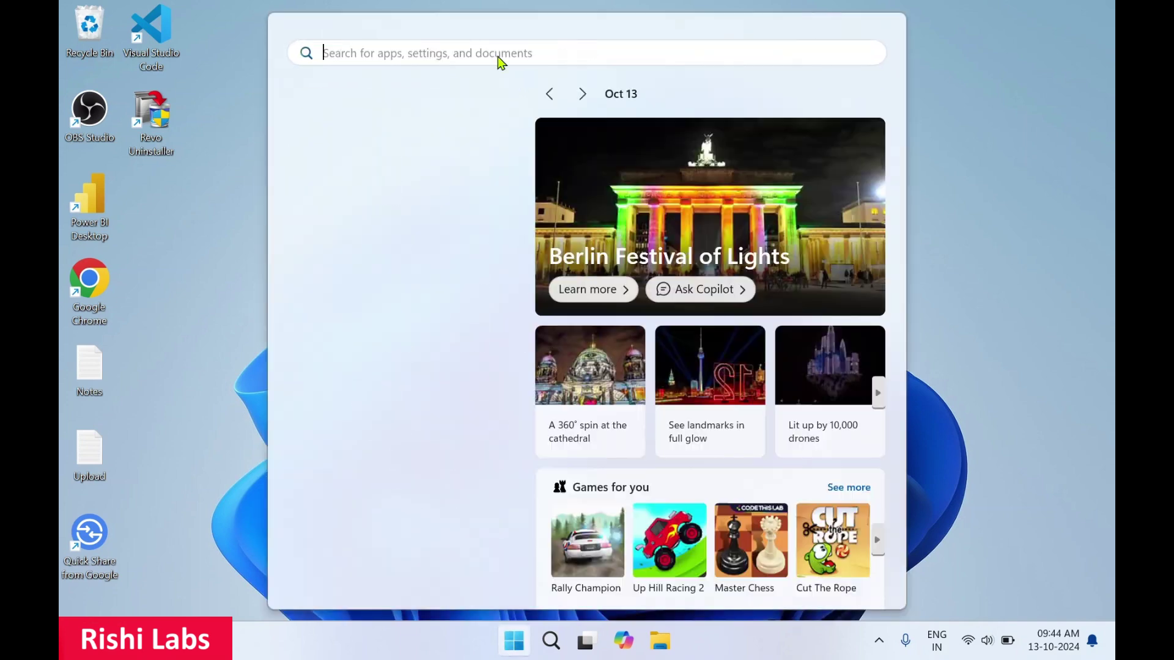
pyautogui.write('store')
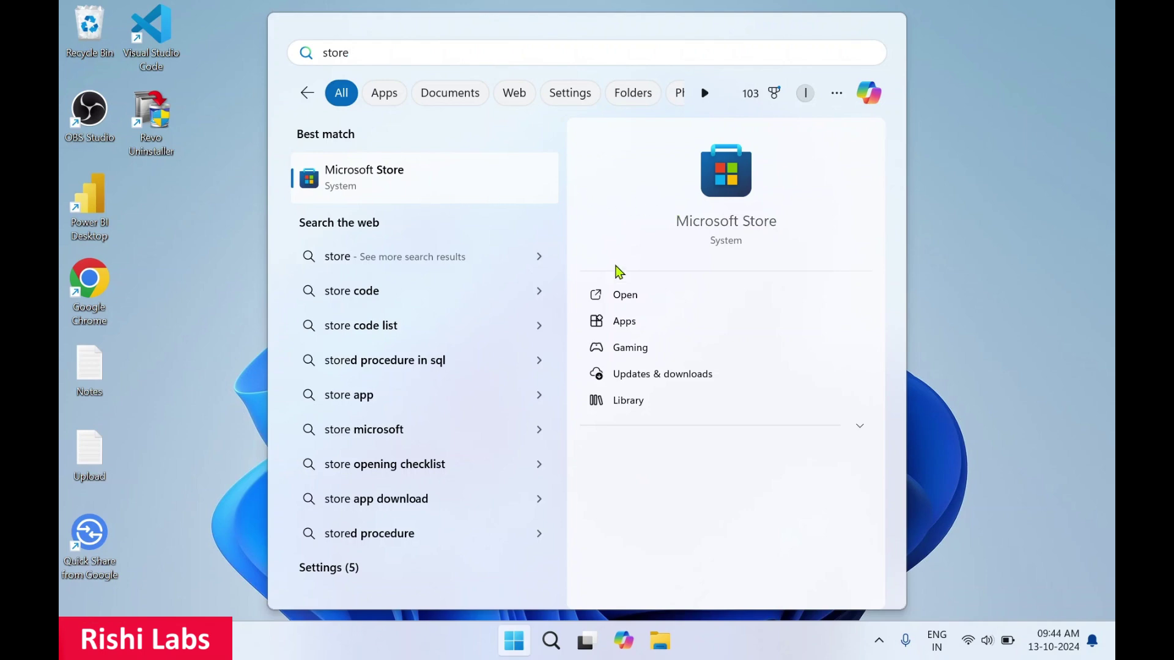
pyautogui.click(642, 306)
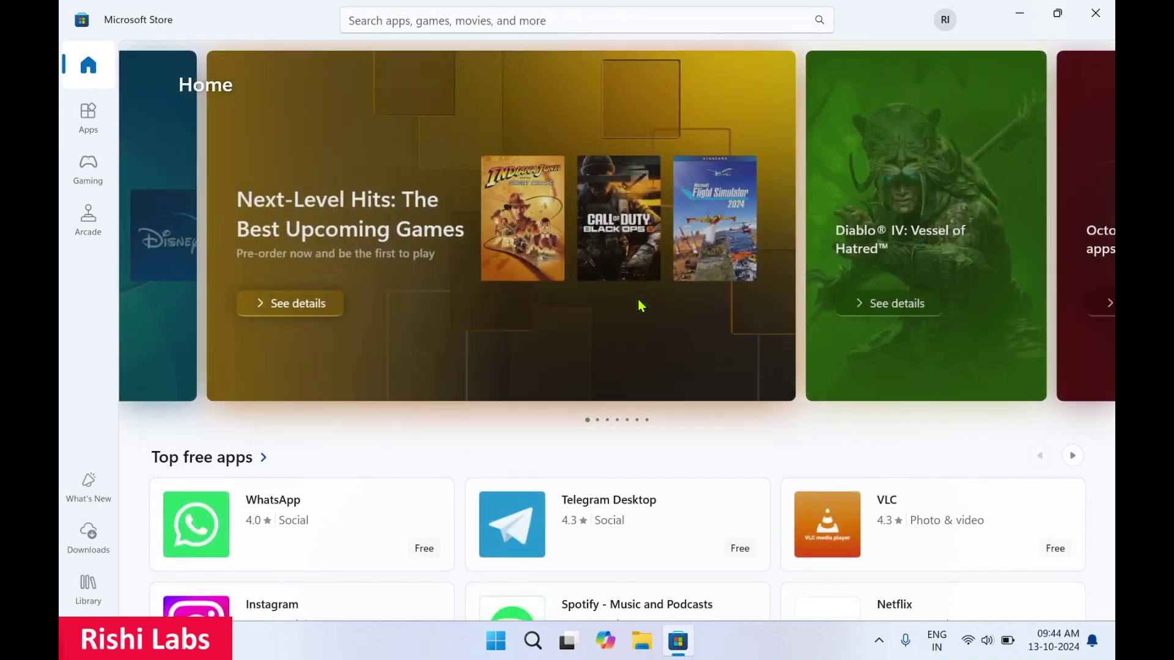
# Search the store for "microsoft pc" and open the Microsoft PC Manager app page
pyautogui.click(438, 22)
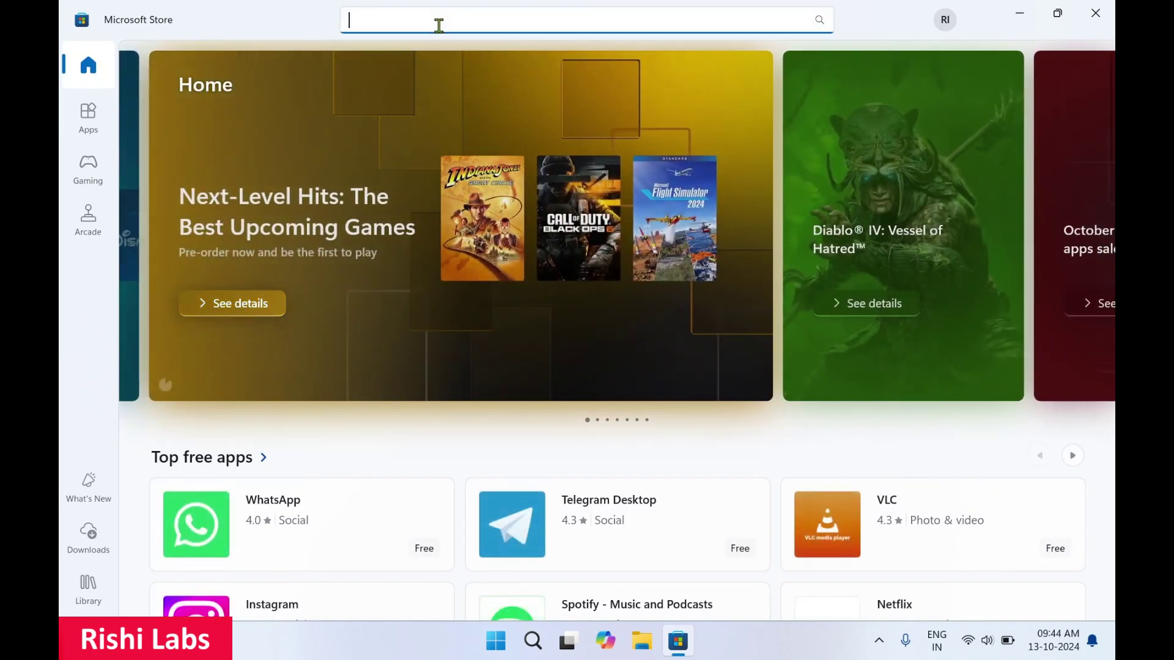
pyautogui.write('micr')
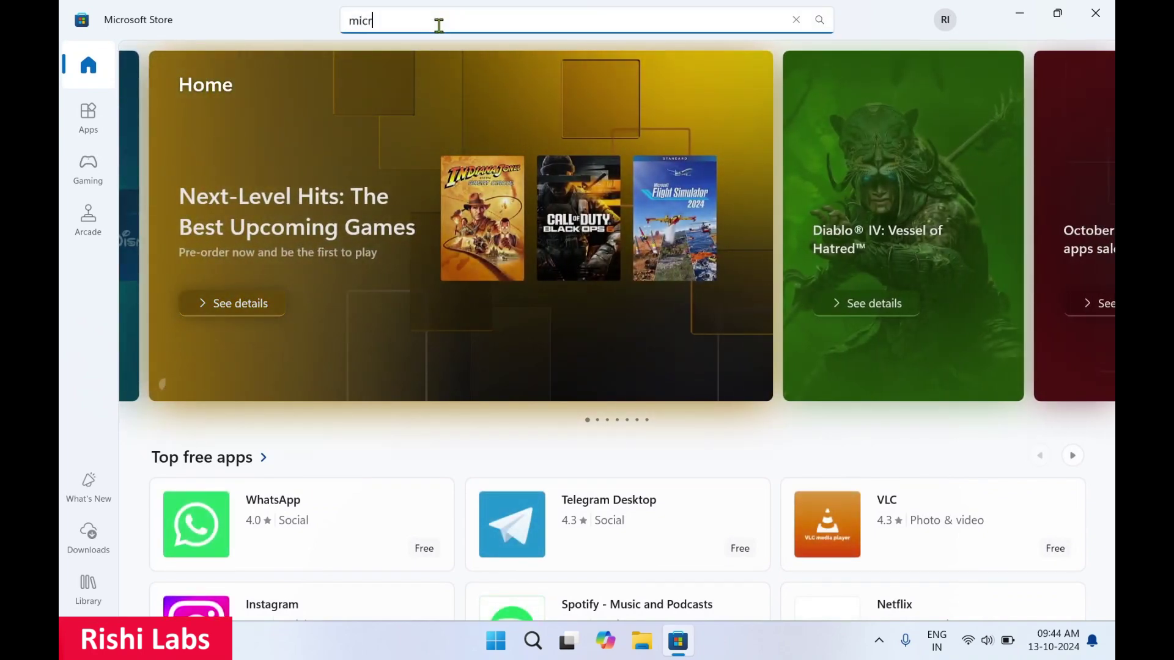
pyautogui.write('osoft ')
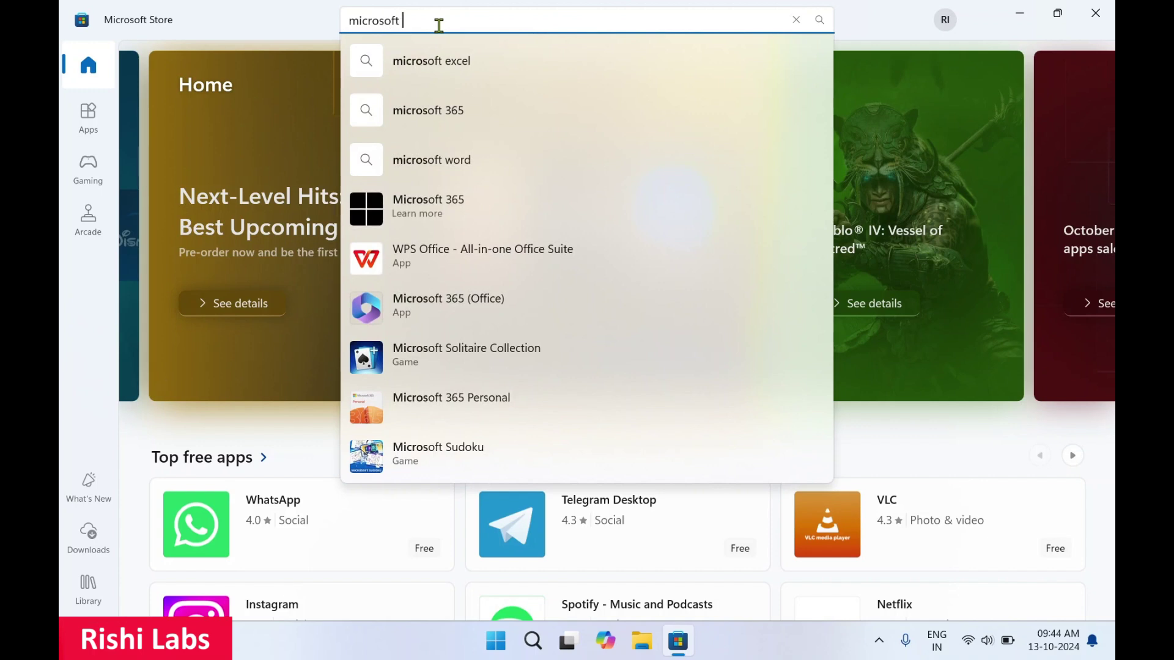
pyautogui.write('pc')
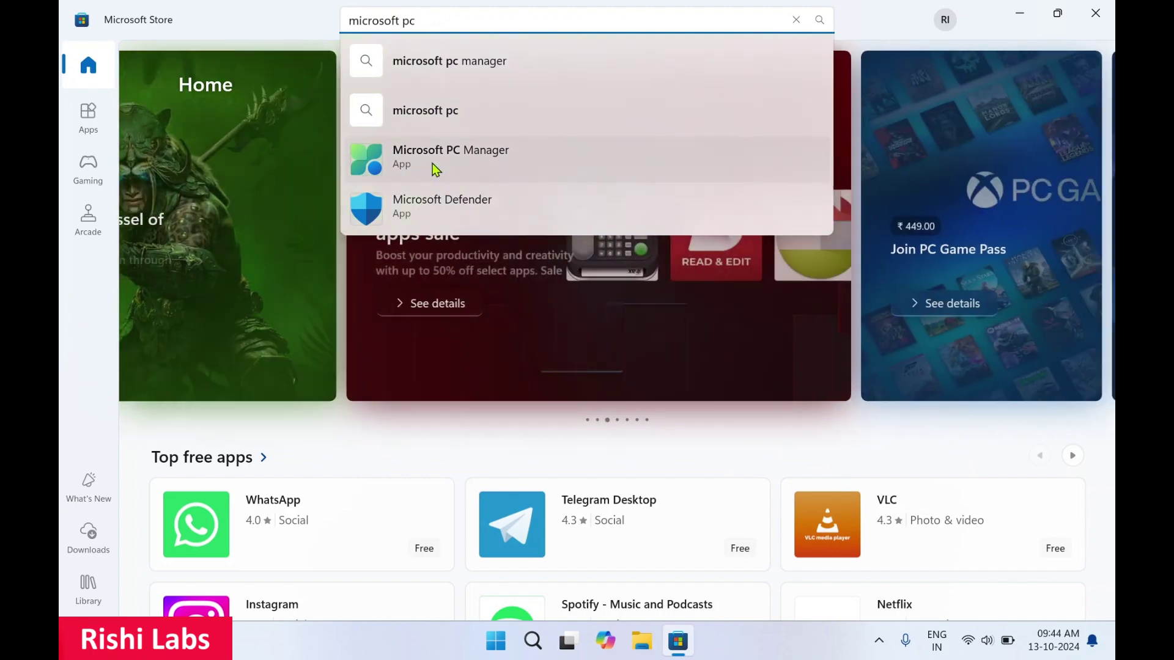
pyautogui.click(454, 169)
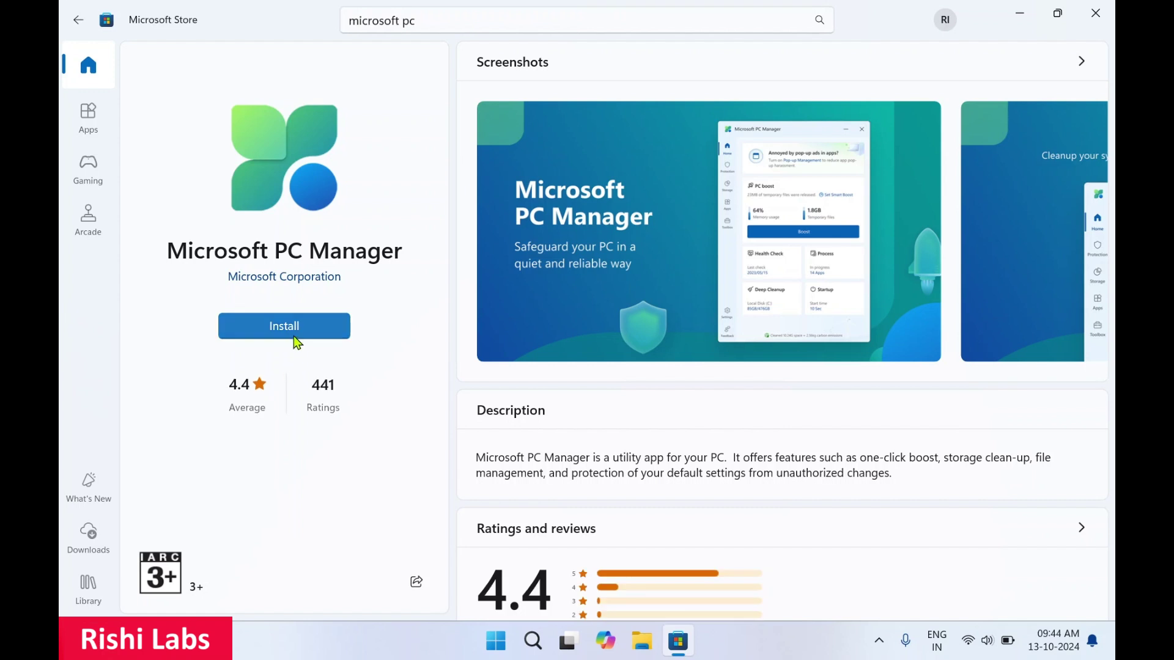
# Install Microsoft PC Manager from its store page and launch it
pyautogui.click(299, 340)
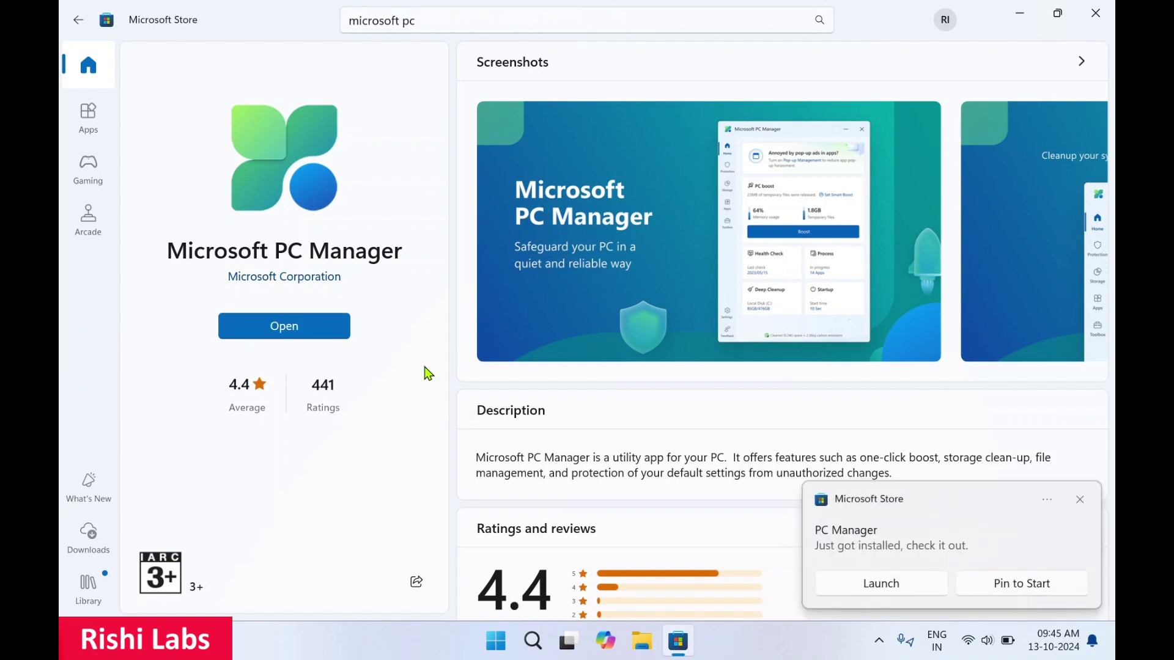
pyautogui.click(305, 335)
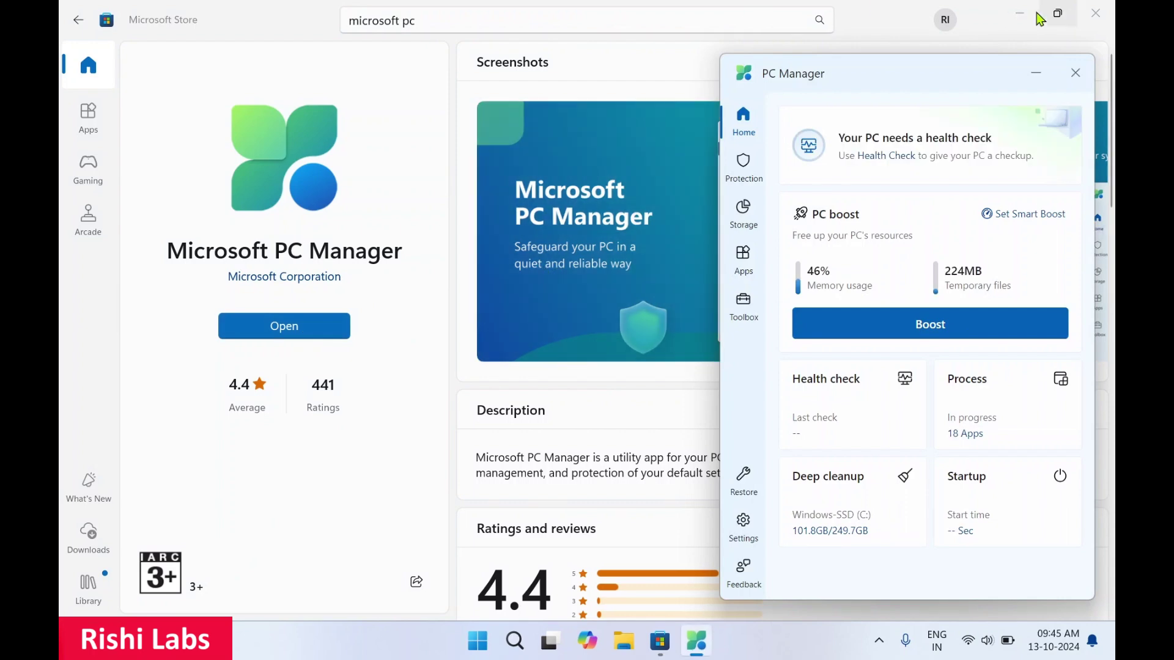
# Close the Microsoft Store and run a PC boost to free up memory and temporary files
pyautogui.click(1096, 13)
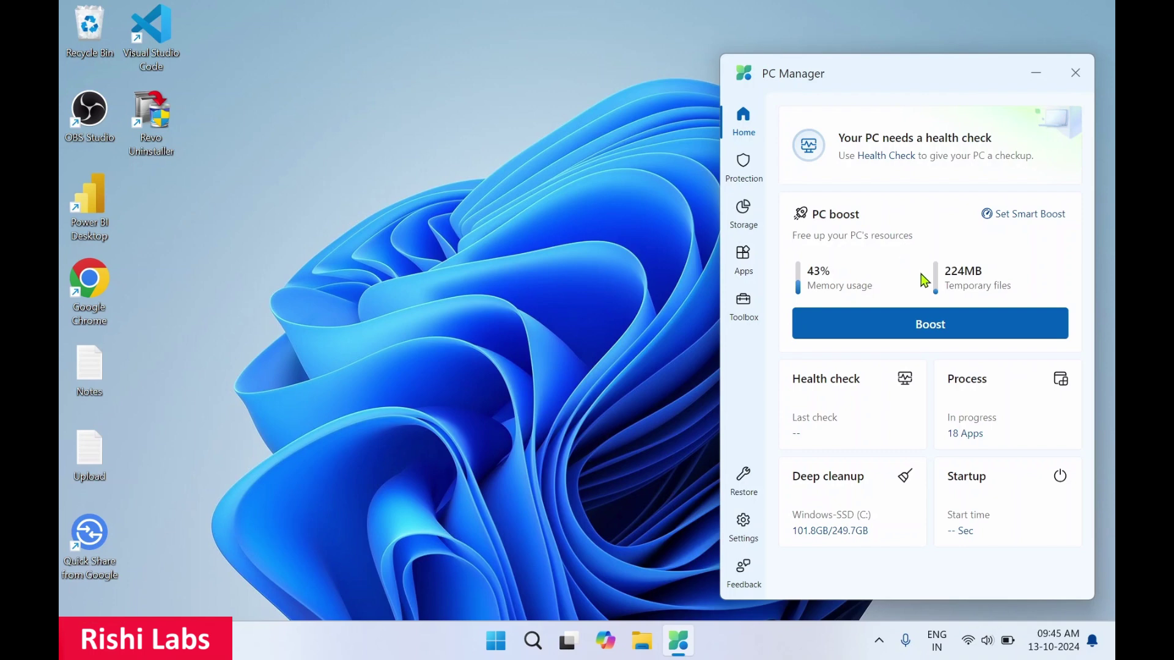
pyautogui.click(910, 332)
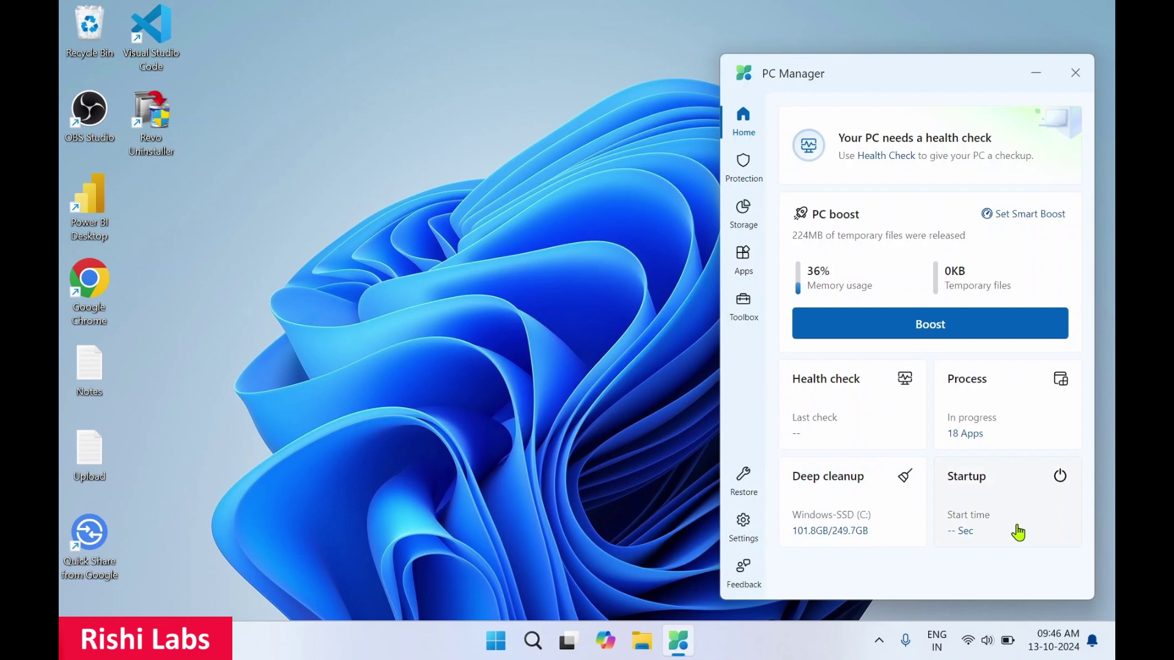
# Review the system protection options in PC Manager, including the pop-up management page
pyautogui.click(741, 182)
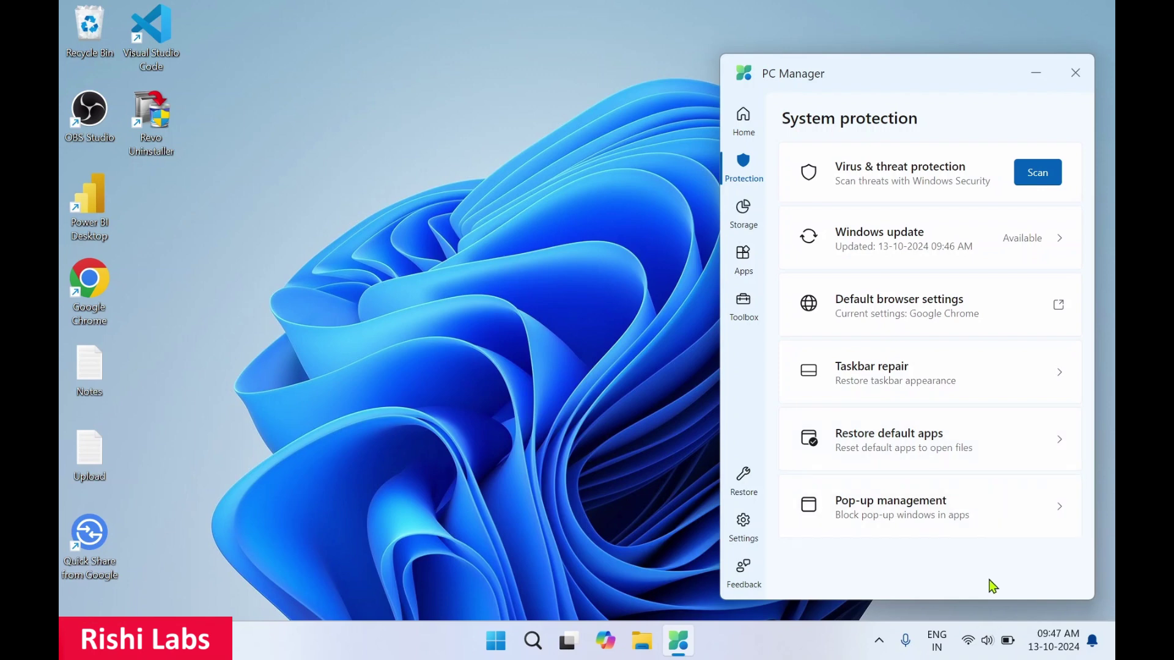
pyautogui.click(1002, 518)
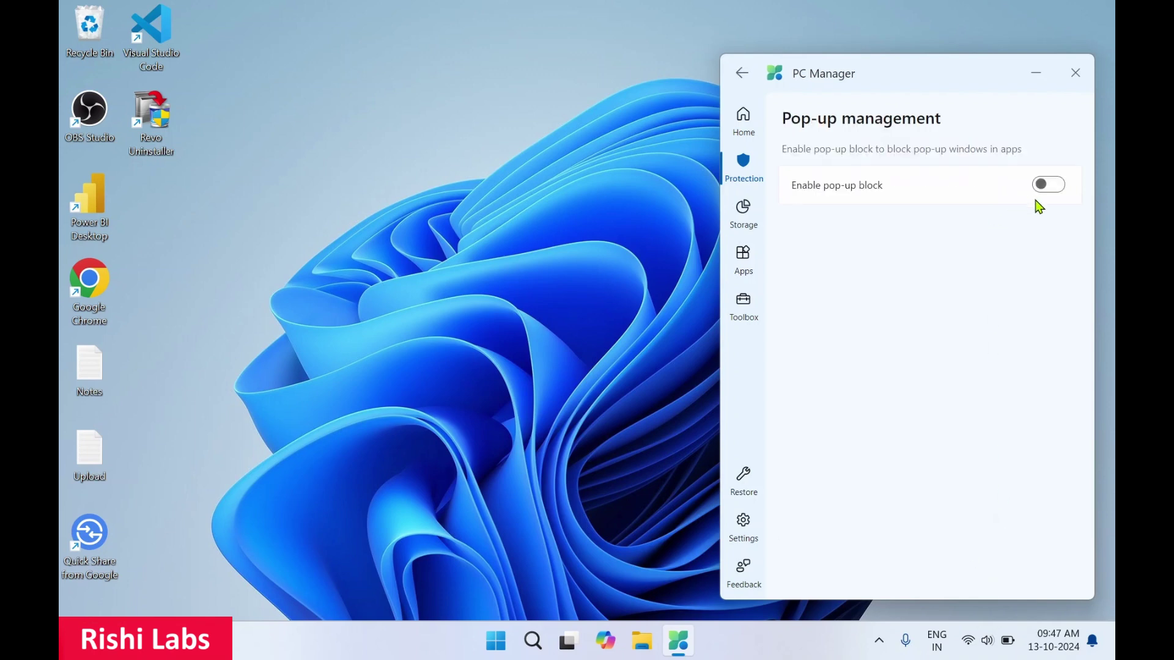
pyautogui.click(746, 174)
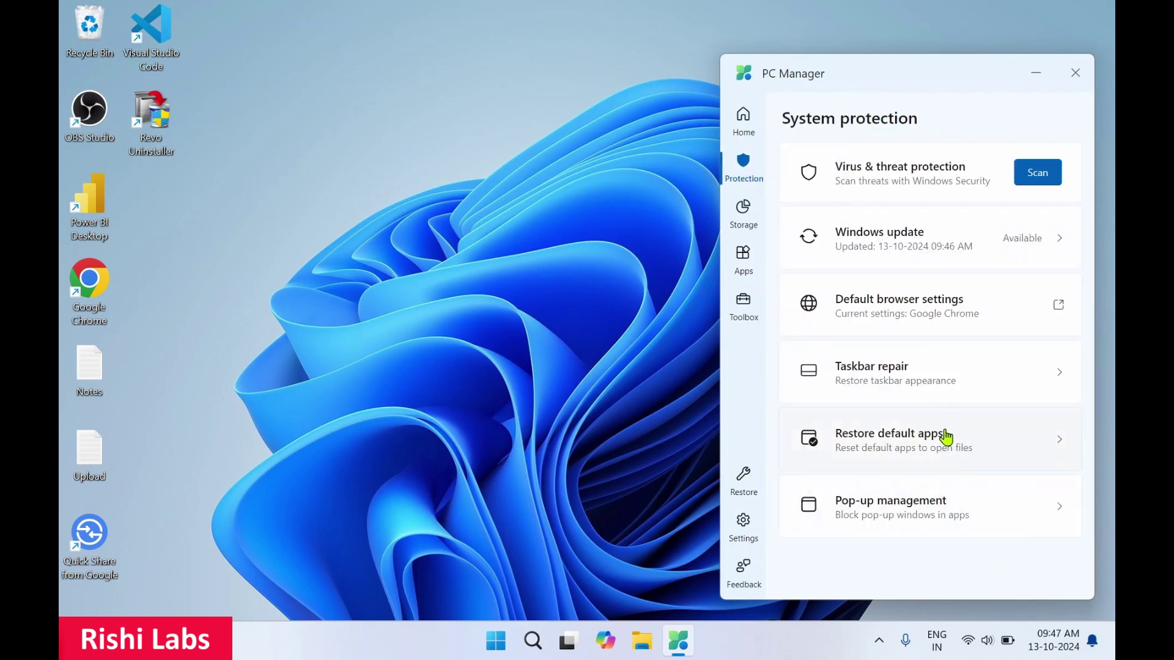
# Run a Deep cleanup scan from Storage Management and review the items found for cleaning
pyautogui.click(744, 226)
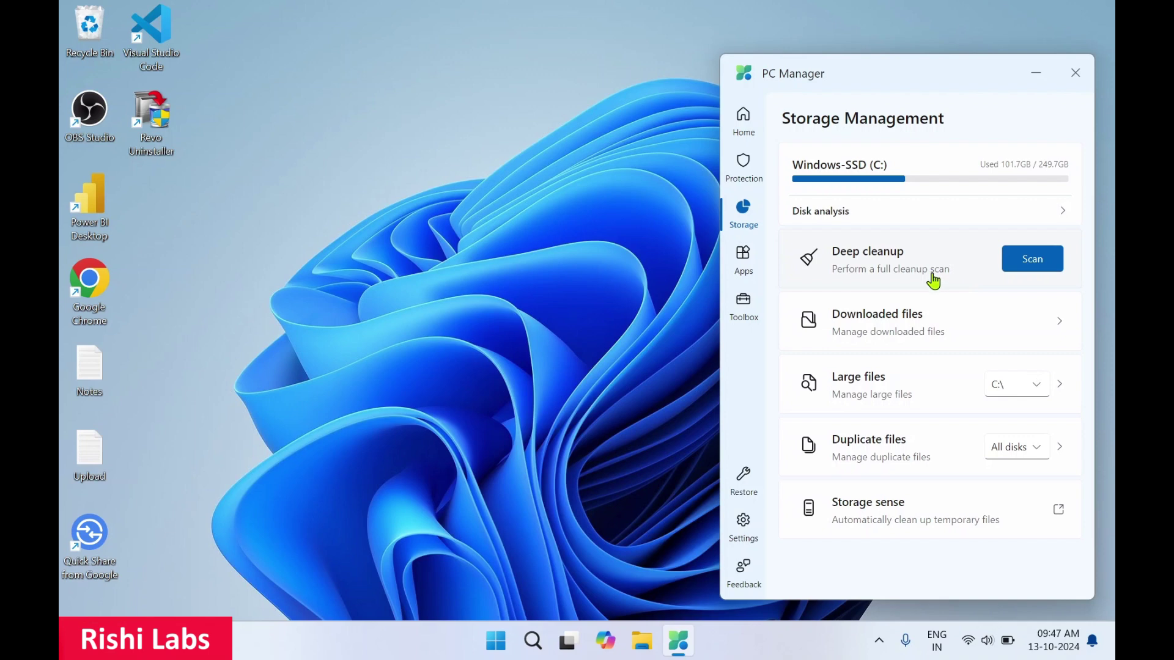
pyautogui.click(1037, 268)
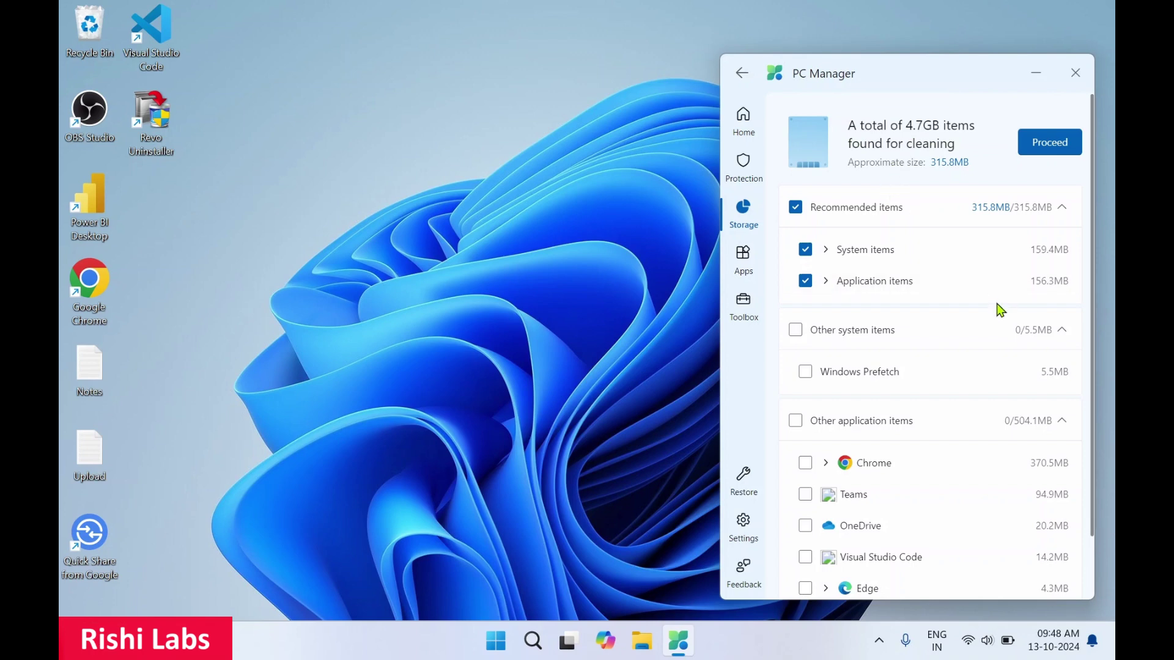
pyautogui.scroll(-2, 972, 317)
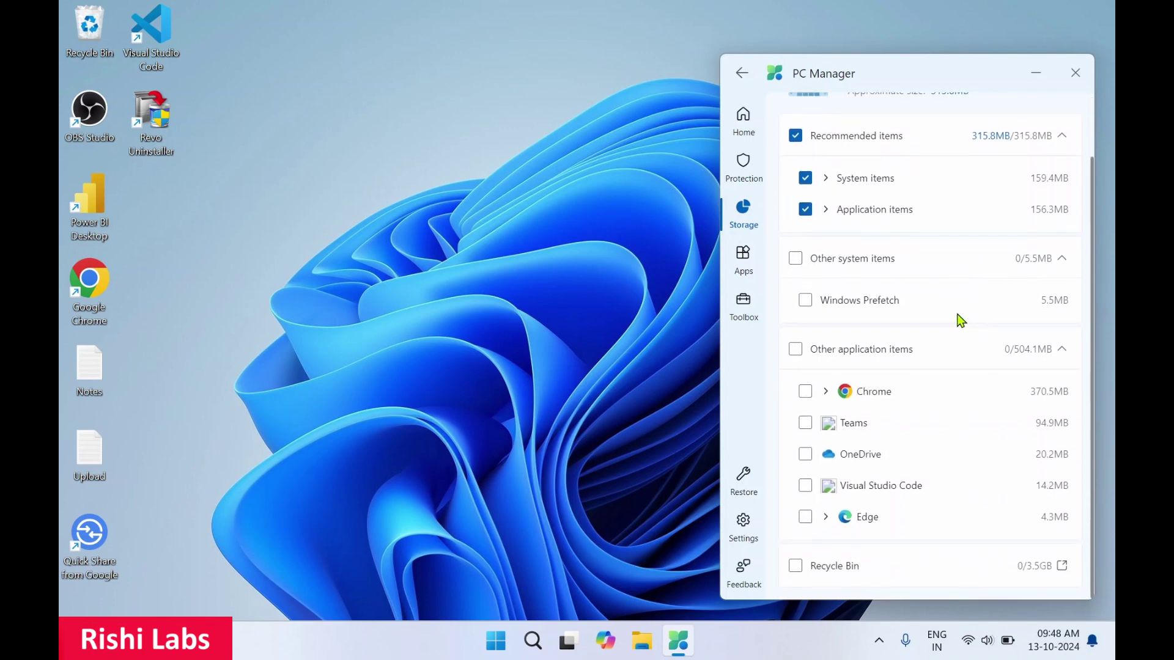
pyautogui.scroll(1, 868, 309)
pyautogui.scroll(1, 891, 315)
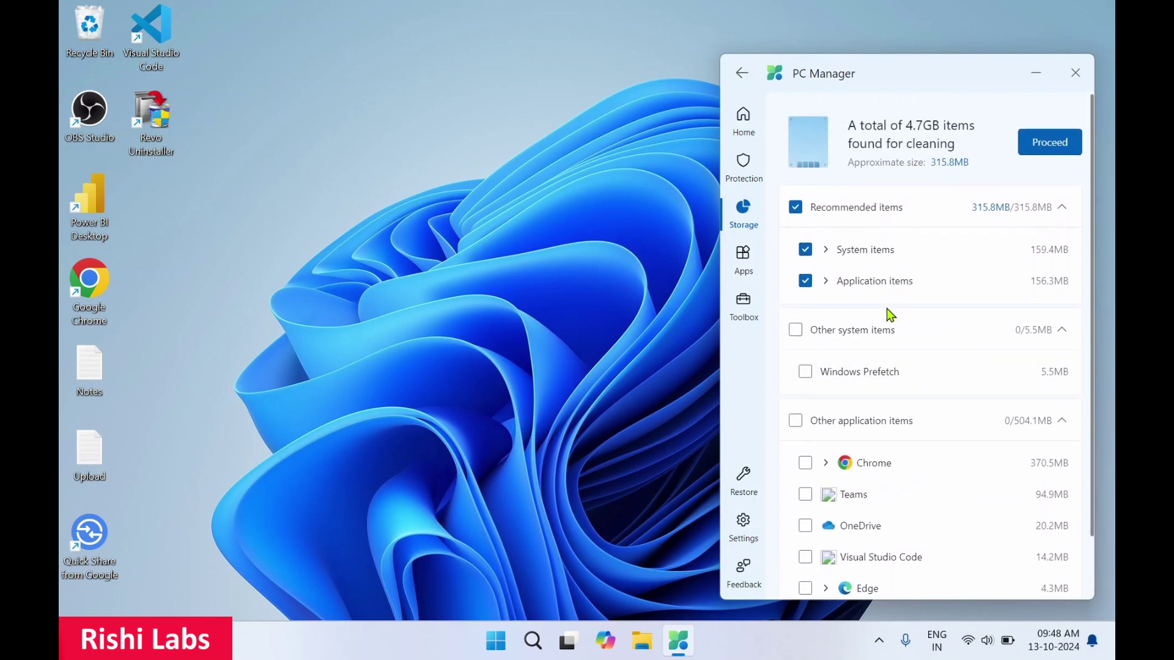
pyautogui.scroll(-2, 941, 294)
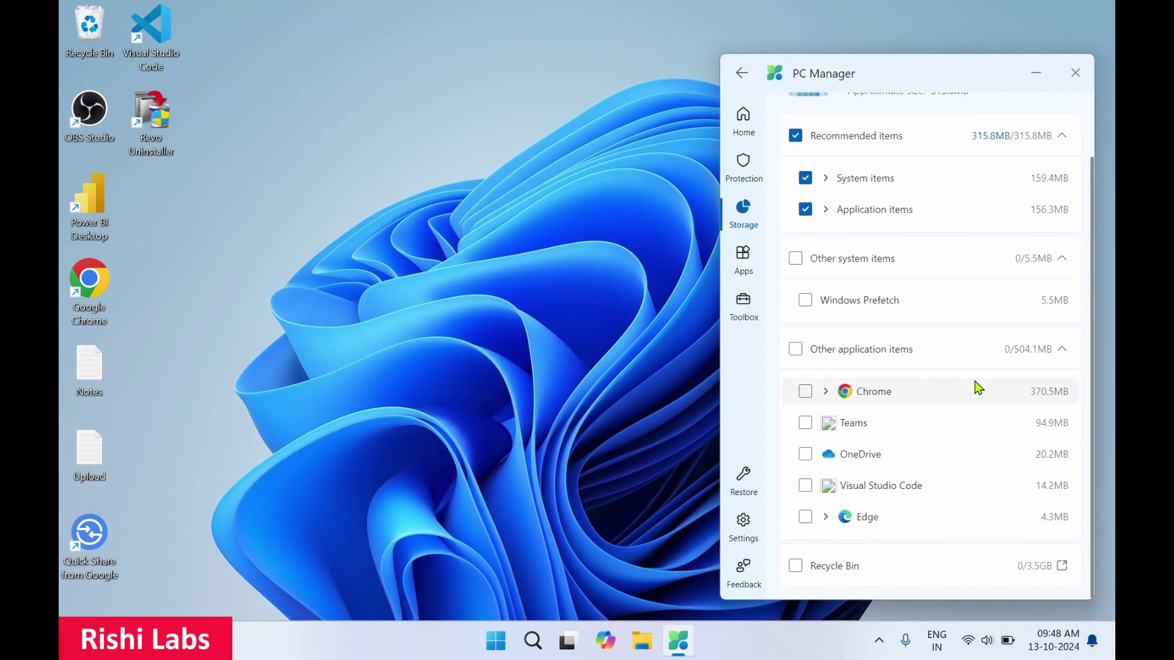
# Add the Recycle Bin to the recommended items, run the cleanup, and finish back at Storage Management
pyautogui.click(795, 573)
pyautogui.scroll(3, 990, 351)
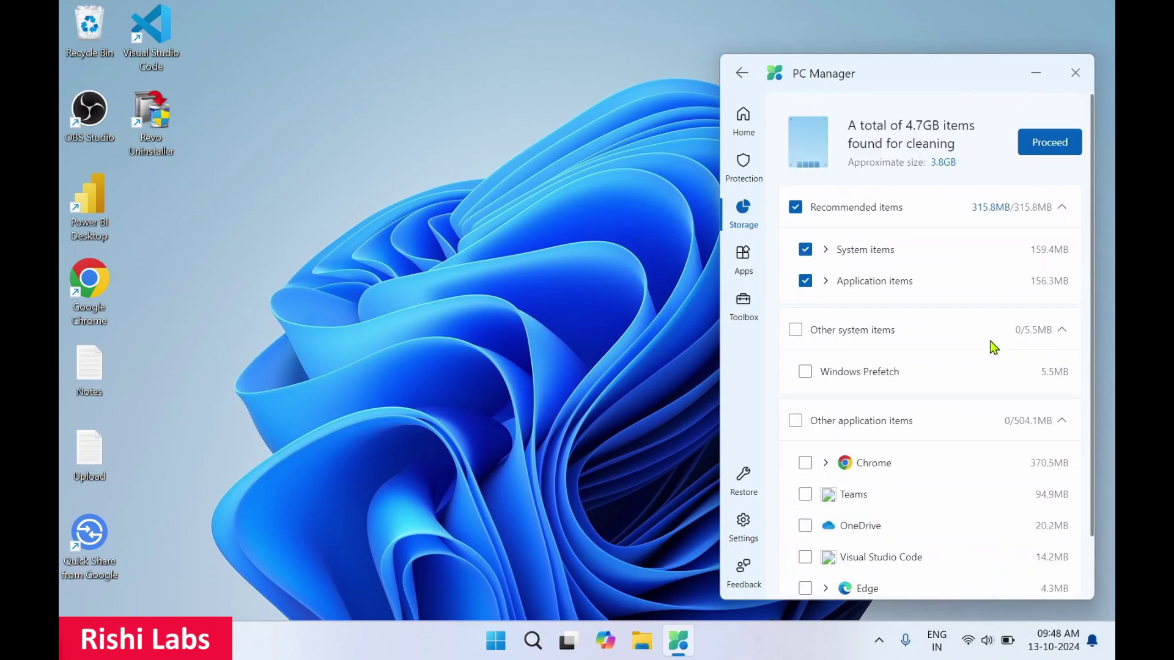
pyautogui.click(1064, 150)
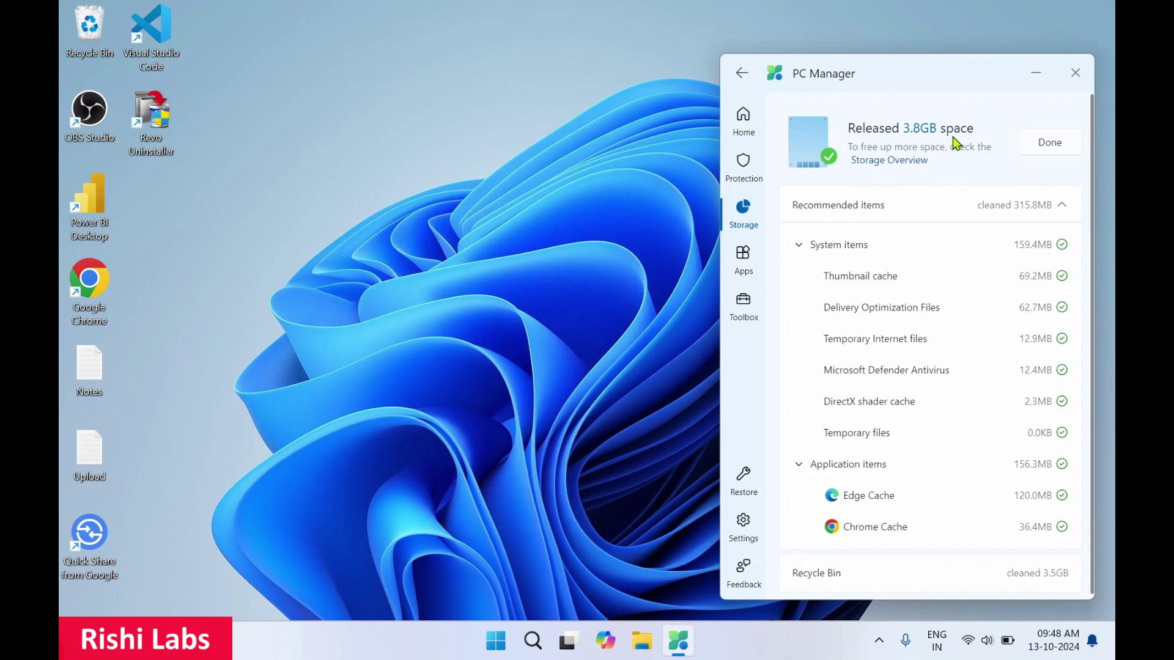
pyautogui.click(1047, 144)
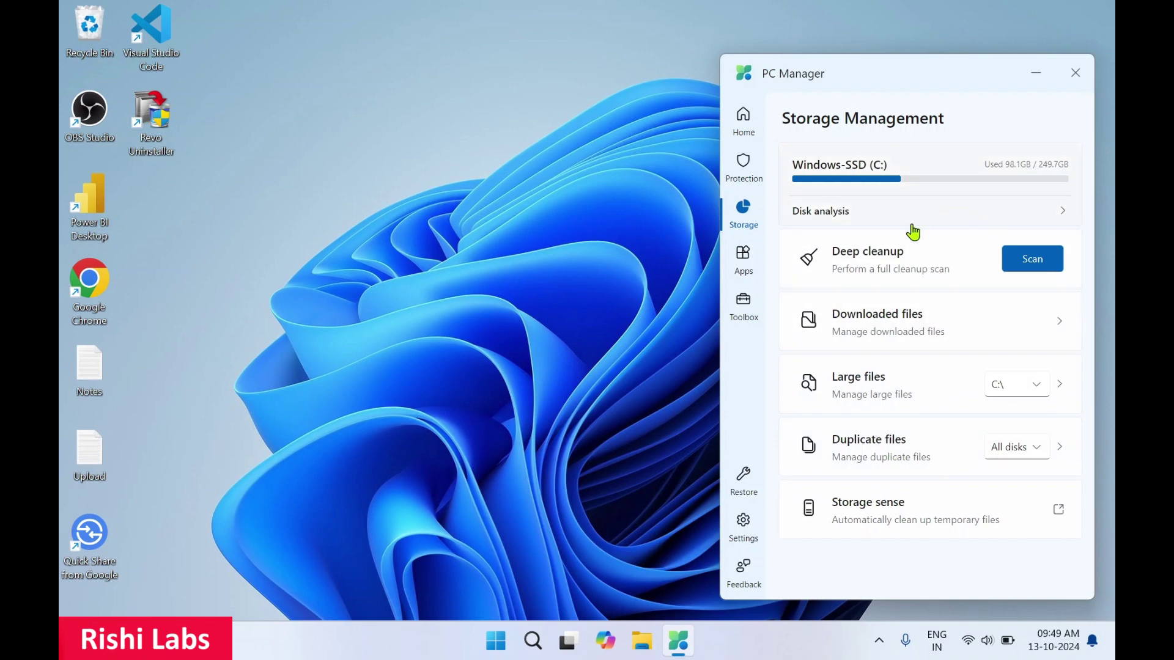
# Review the startup apps list in App management and return to the app management overview
pyautogui.click(742, 270)
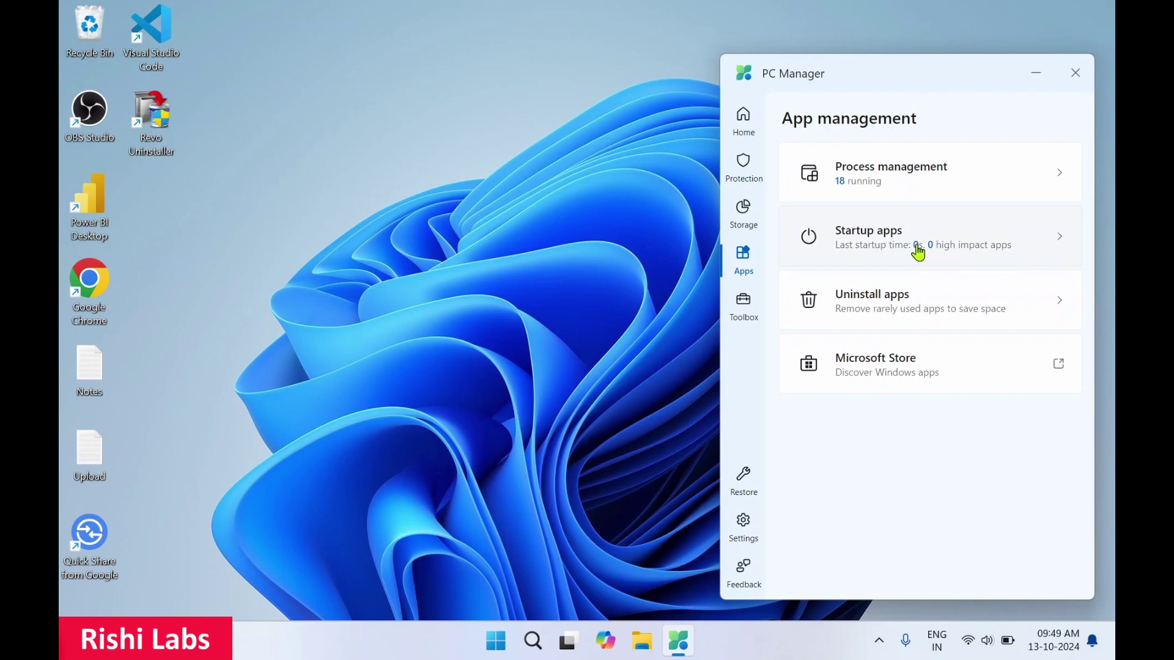
pyautogui.click(876, 250)
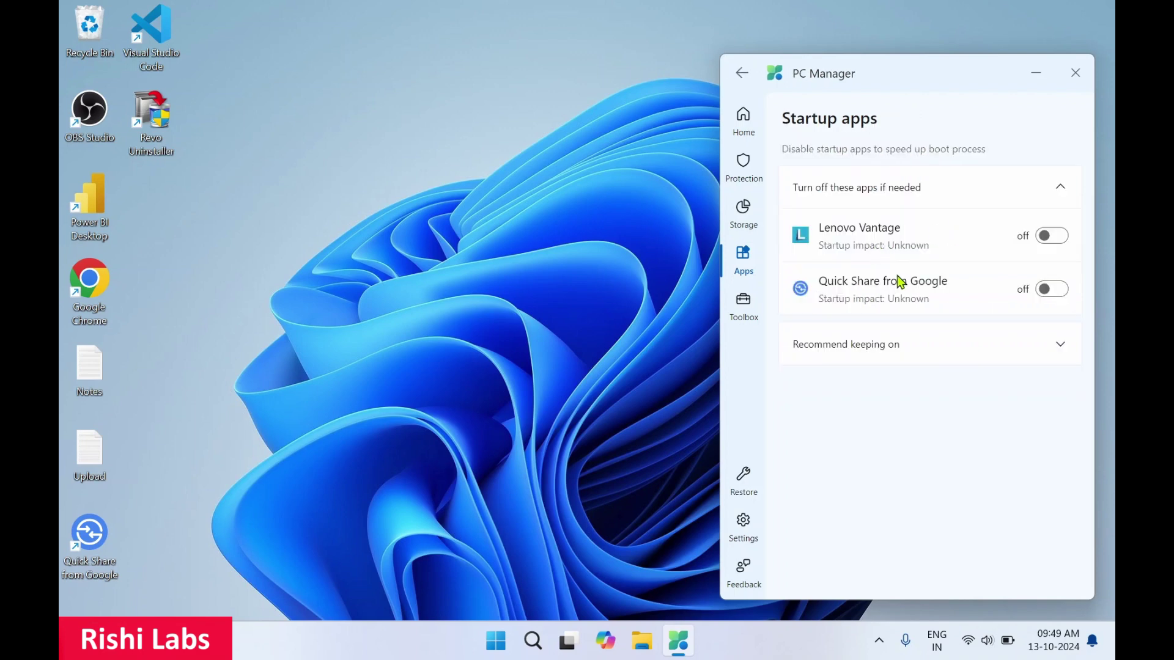
pyautogui.click(742, 73)
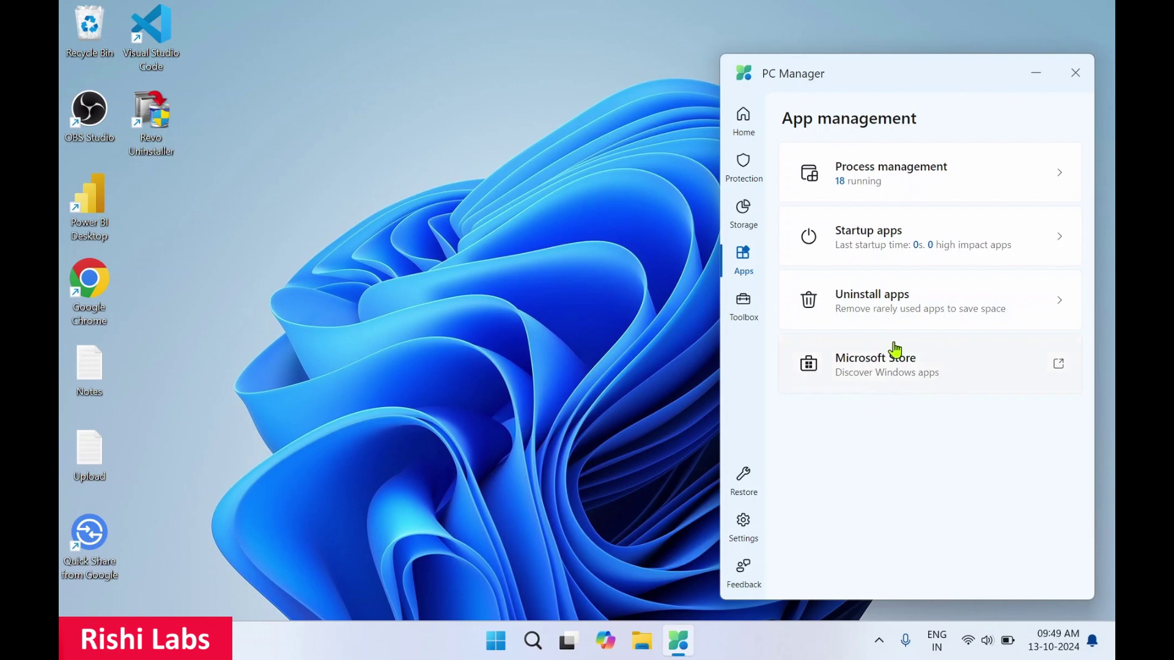
# Look through the Toolbox and view the edit settings of the MSN custom link without changing them
pyautogui.click(747, 313)
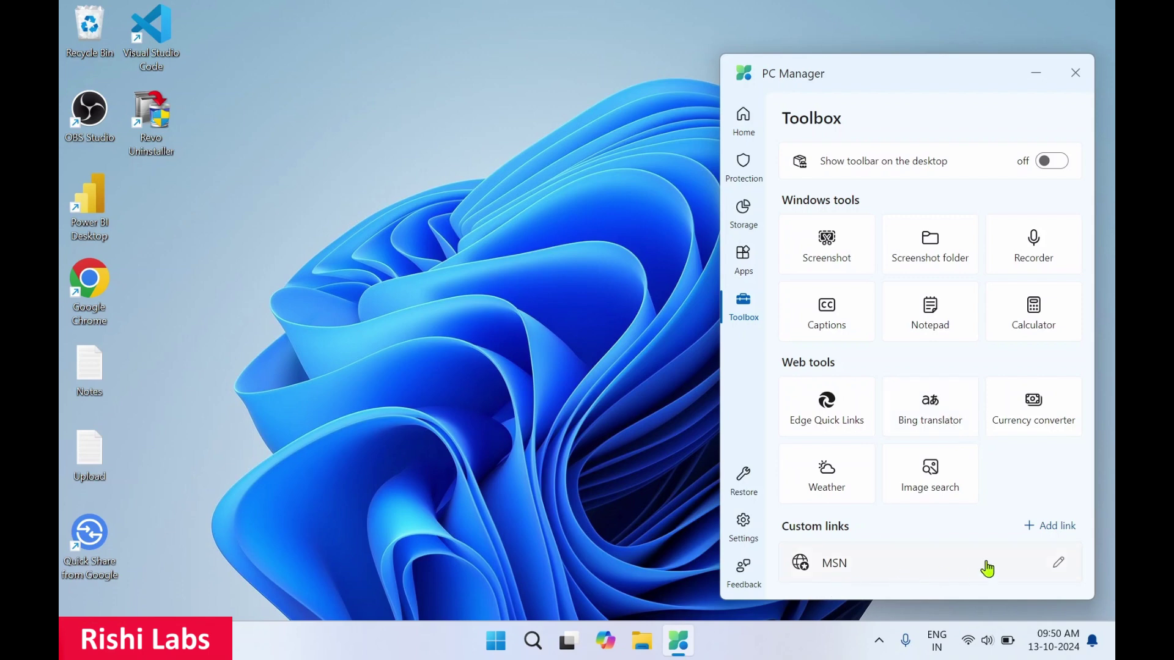
pyautogui.click(1058, 566)
pyautogui.click(1043, 512)
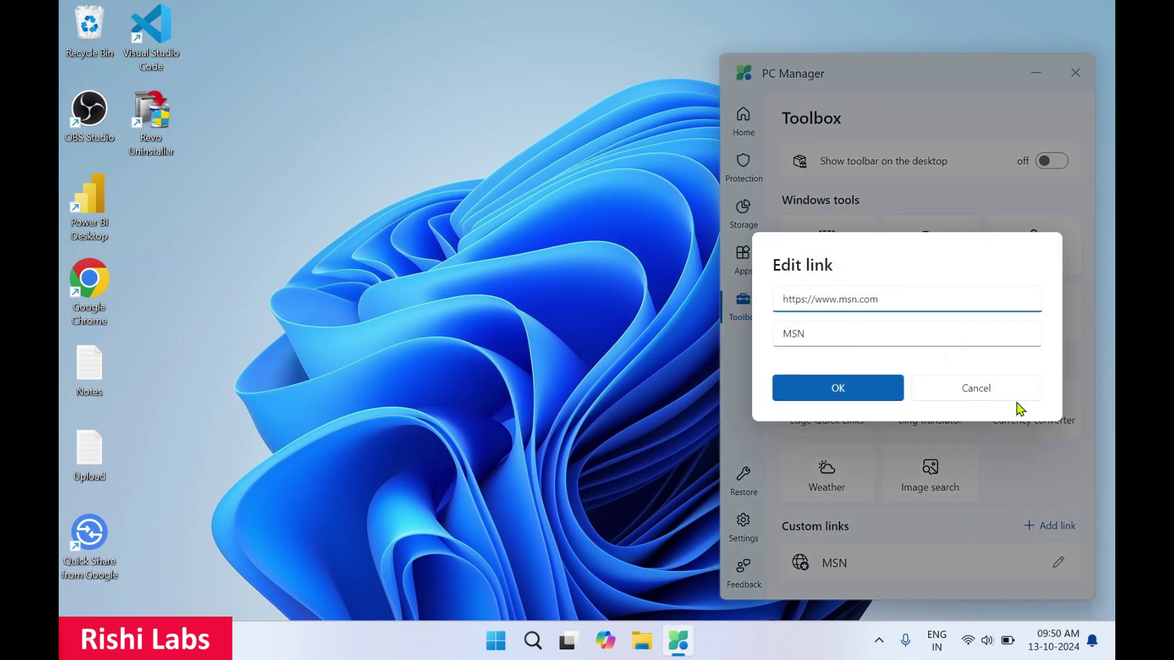
pyautogui.click(993, 393)
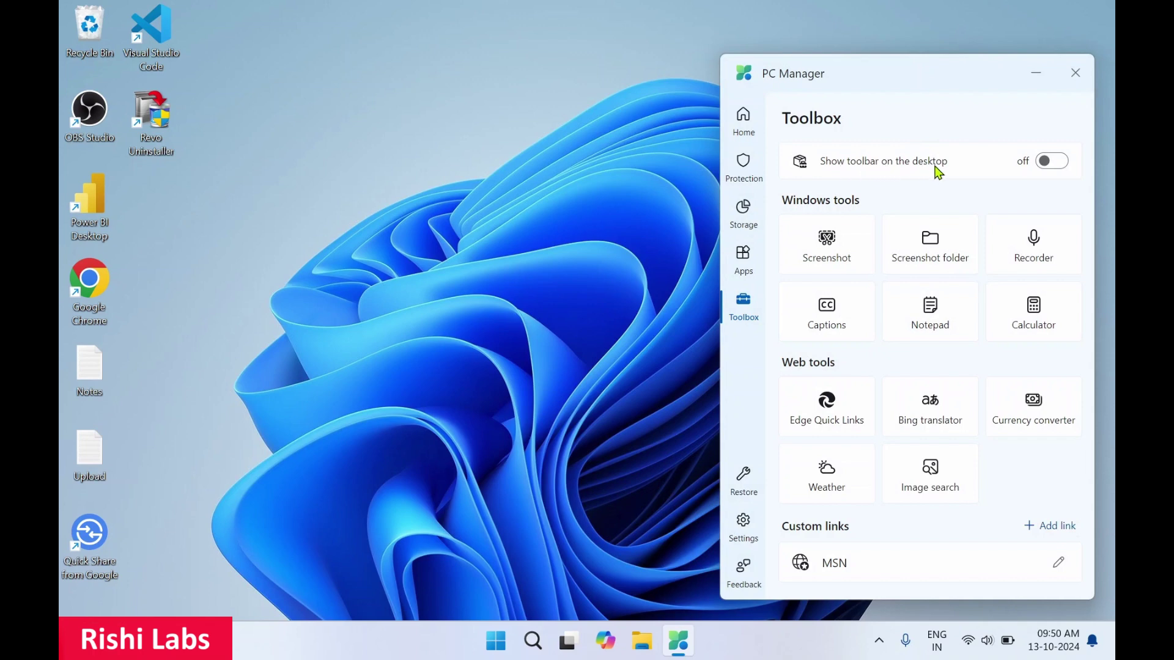
# Show the toolbar on the desktop to run a boost from it, and hide the toolbar again
pyautogui.click(1053, 163)
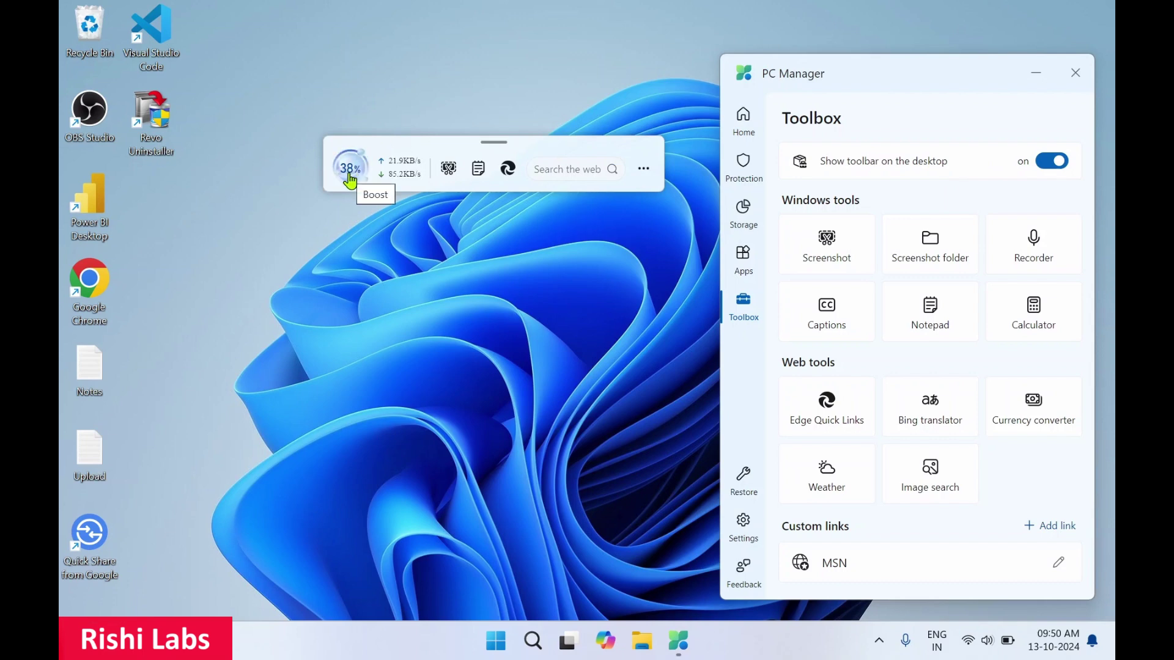
pyautogui.click(350, 180)
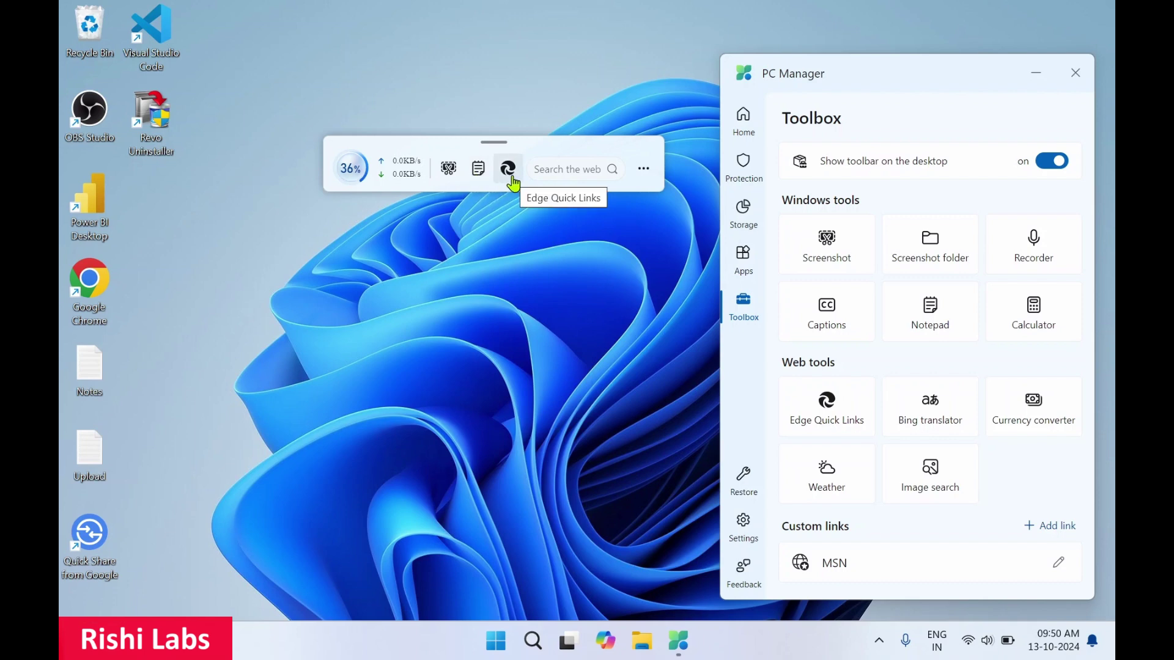
pyautogui.click(1060, 172)
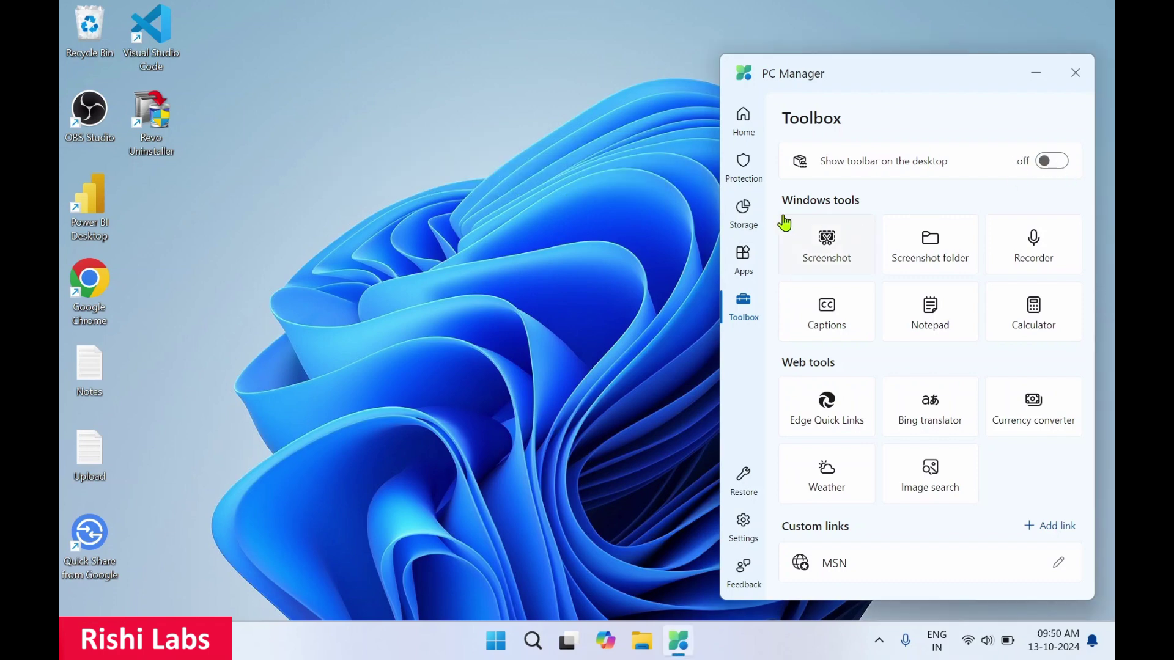
# Return to the PC Manager home overview and close PC Manager
pyautogui.click(757, 126)
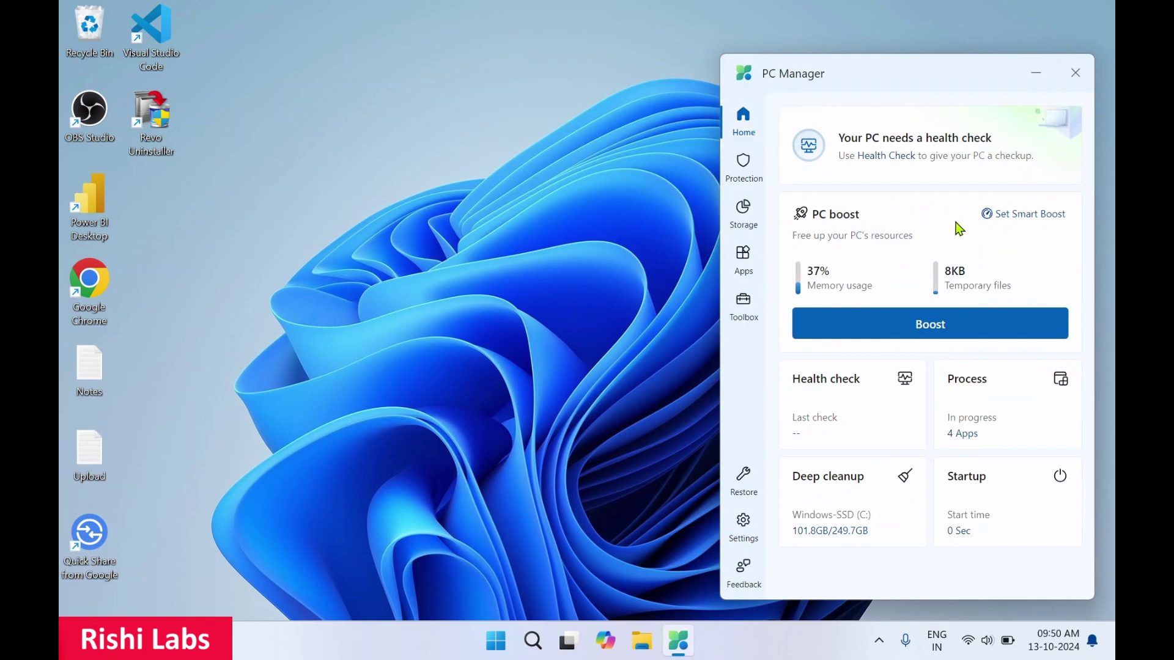
pyautogui.click(1077, 76)
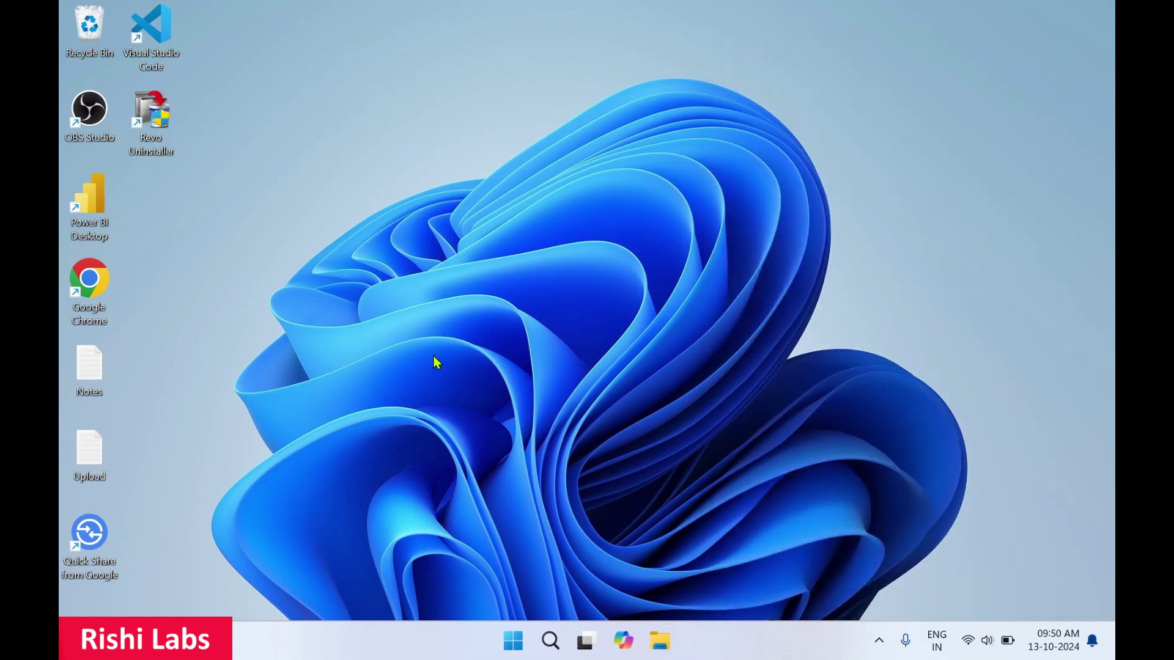